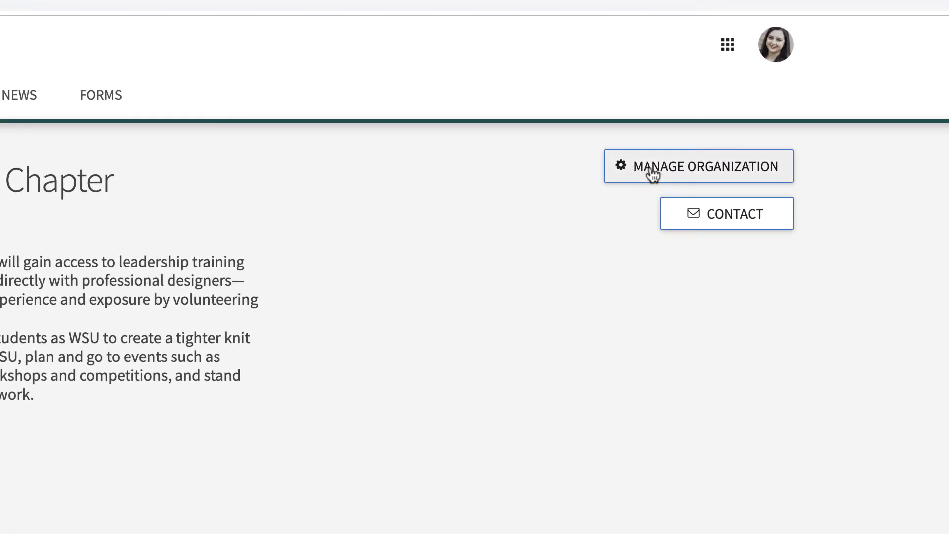
# Step: Open the forms management list in the WSU AIGA Student Chapter's organization tools
pyautogui.click(652, 171)
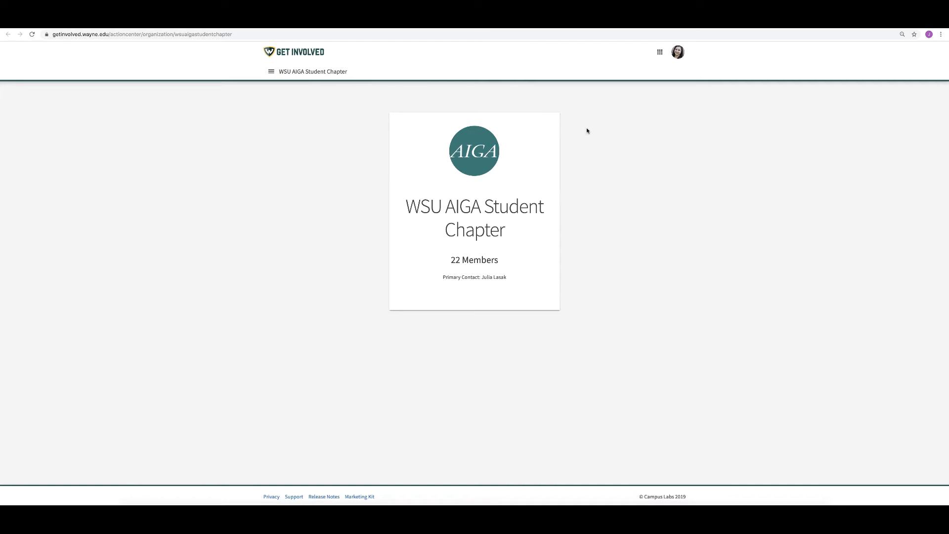
pyautogui.click(271, 72)
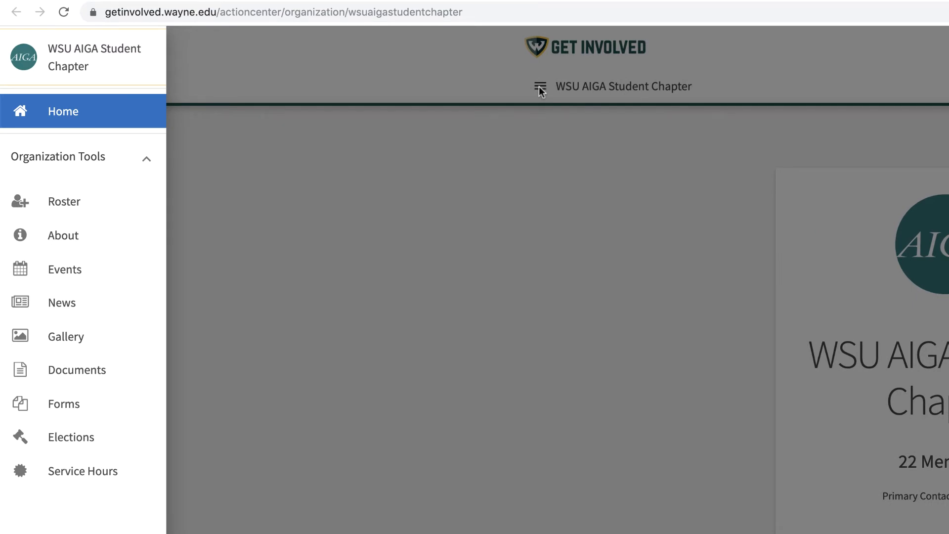
pyautogui.click(121, 400)
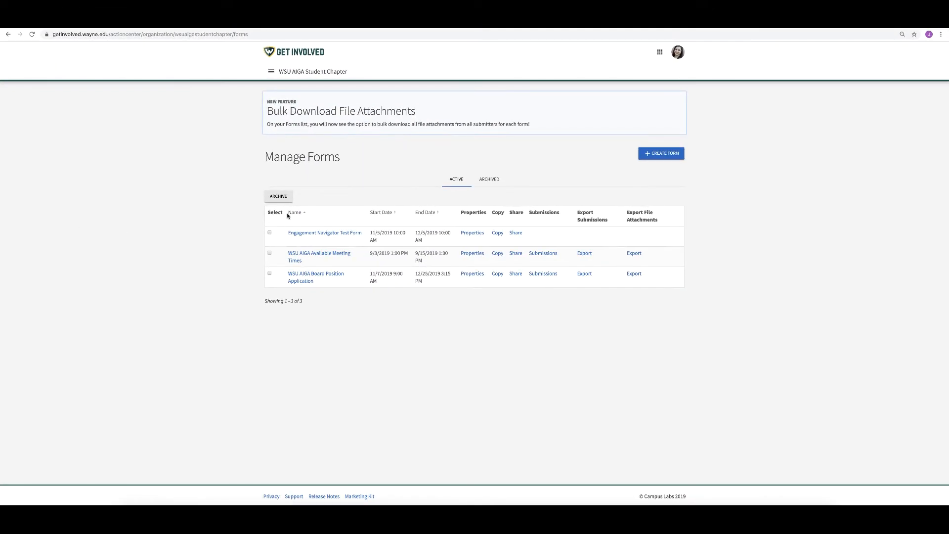
# Step: Create a form named Test Form, restrict submissions to the Vice President position, and save it to add questions
pyautogui.click(652, 157)
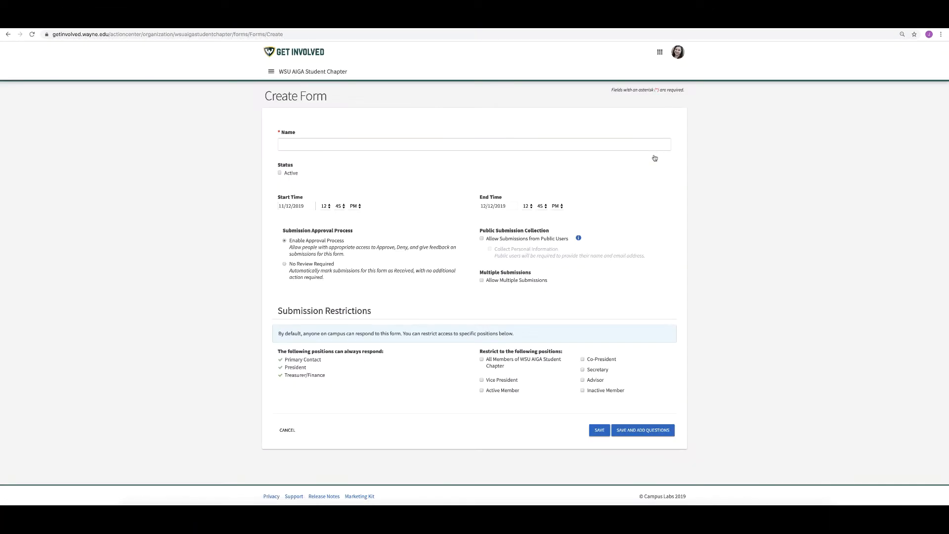
pyautogui.click(597, 144)
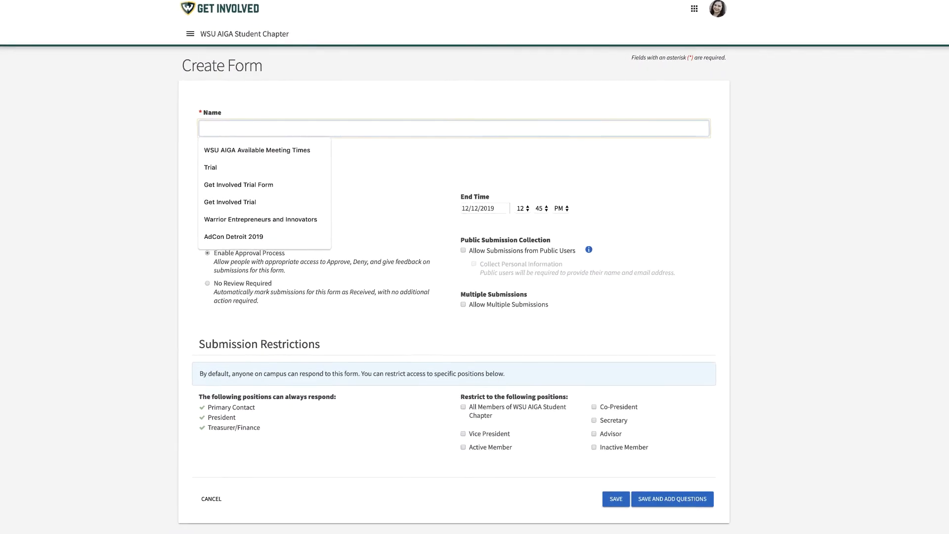
pyautogui.write('Test Form')
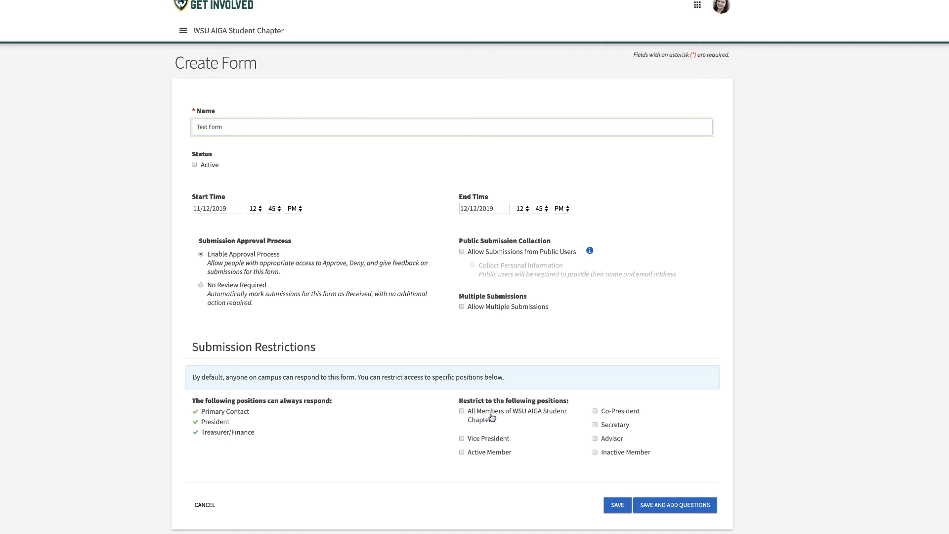
pyautogui.click(492, 438)
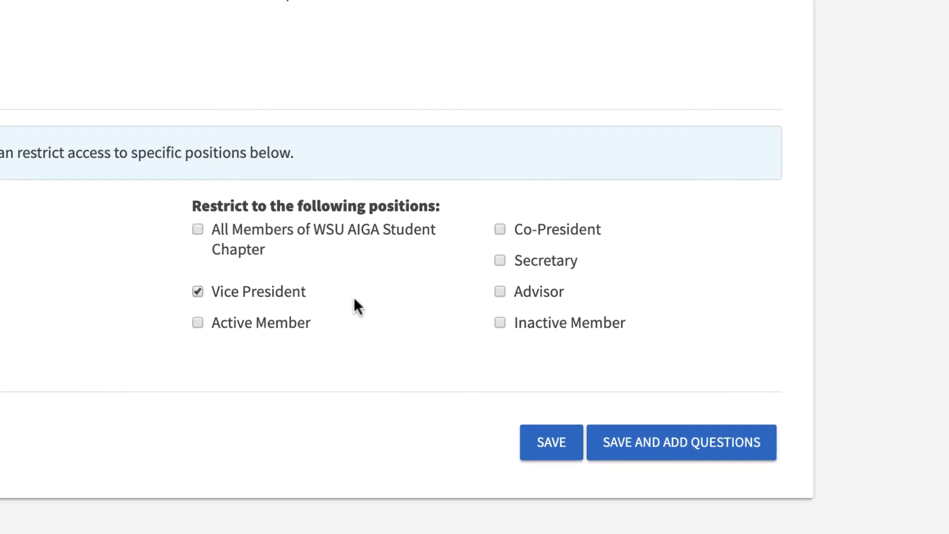
pyautogui.click(657, 442)
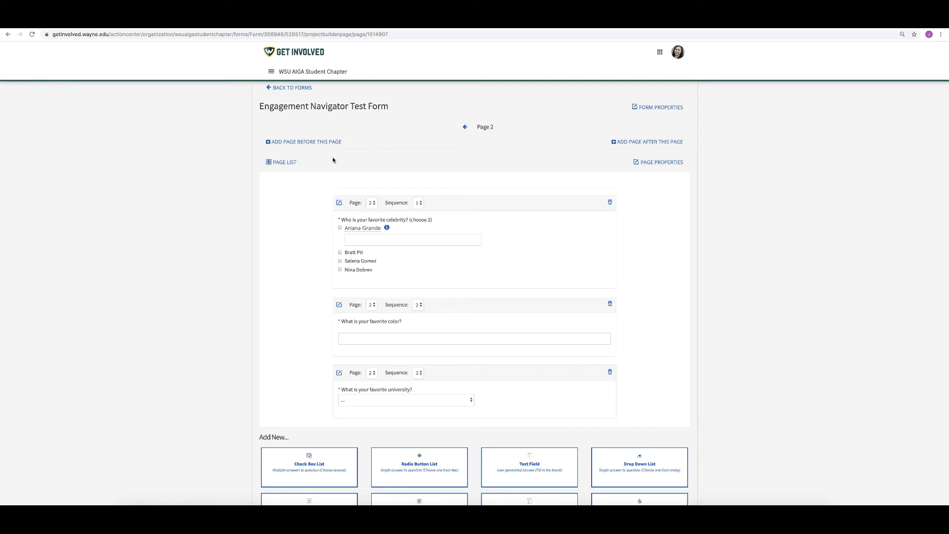
pyautogui.scroll(-1, 340, 159)
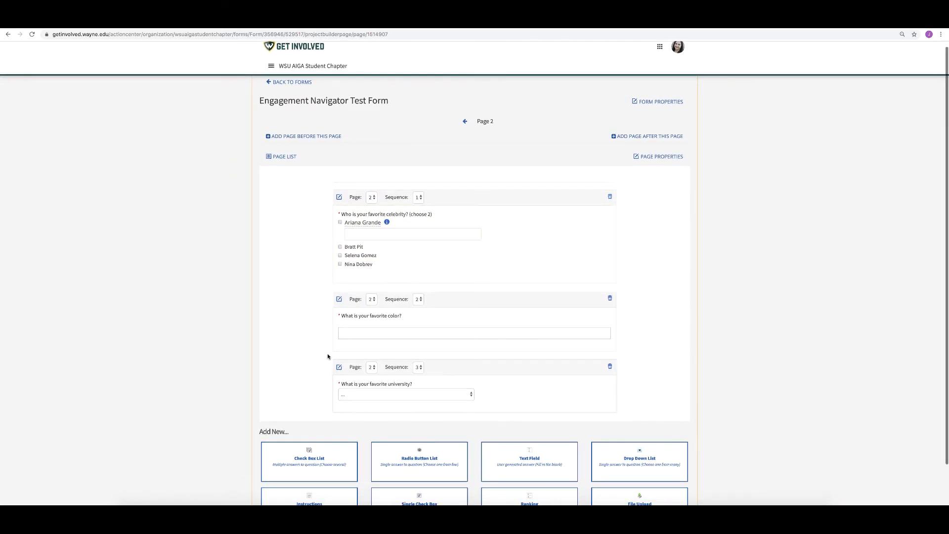
pyautogui.click(309, 463)
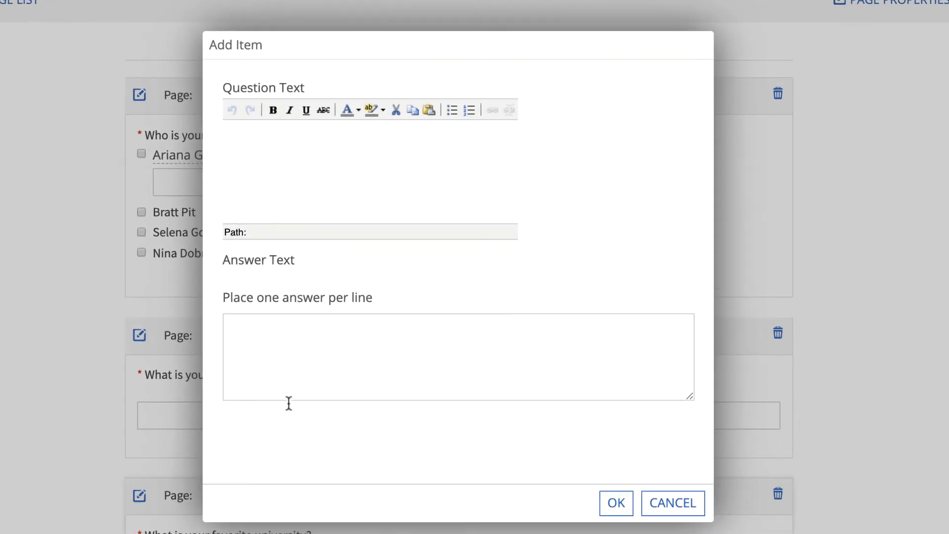
pyautogui.click(348, 113)
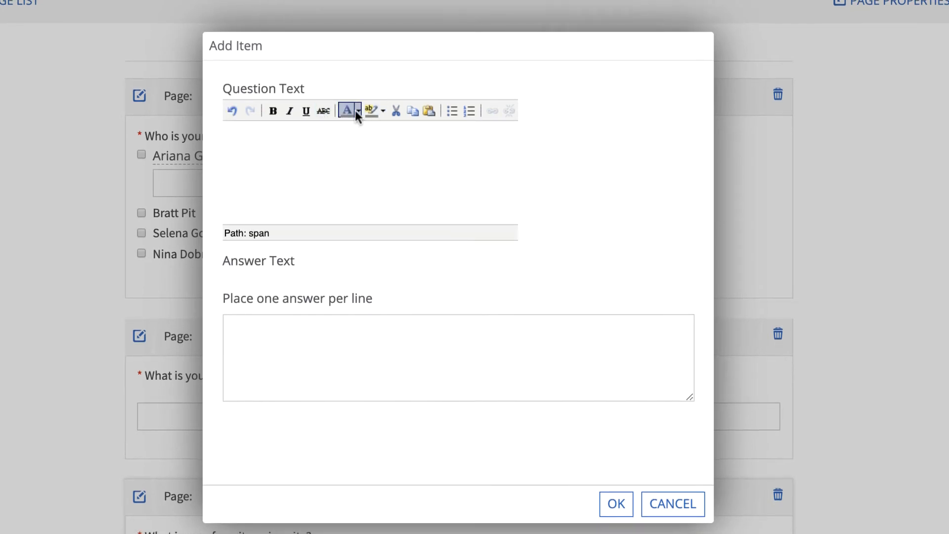
pyautogui.click(357, 111)
pyautogui.click(357, 111)
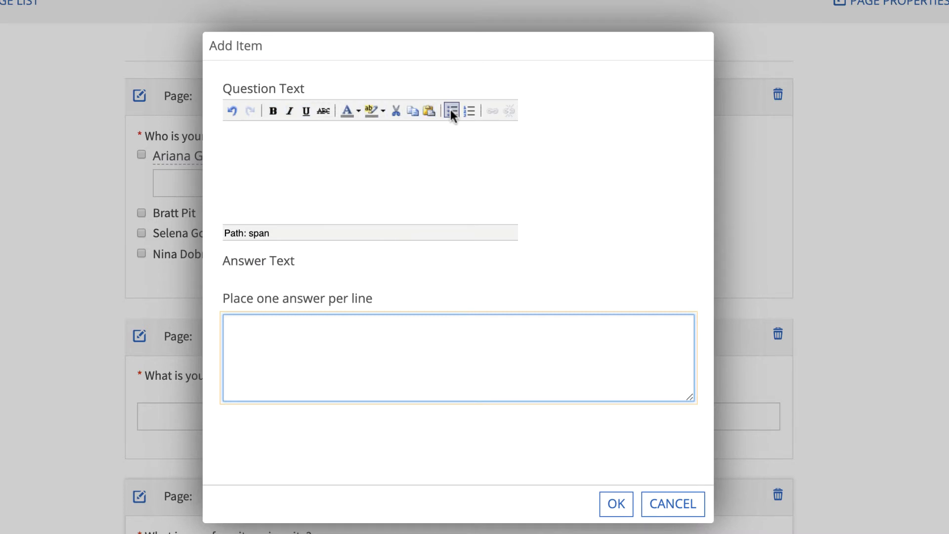
pyautogui.click(673, 504)
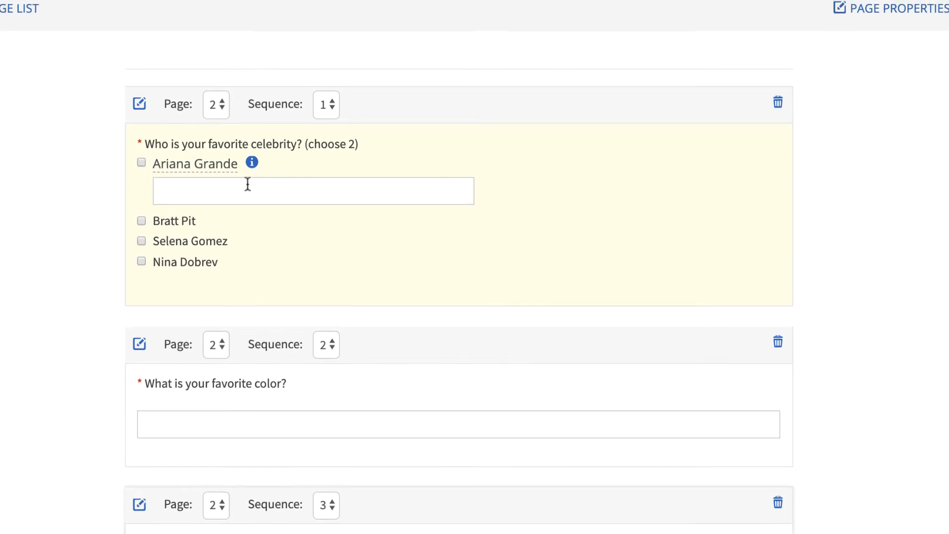
# Step: Edit the favorite celebrity question so that its answers are shuffled
pyautogui.moveTo(211, 170)
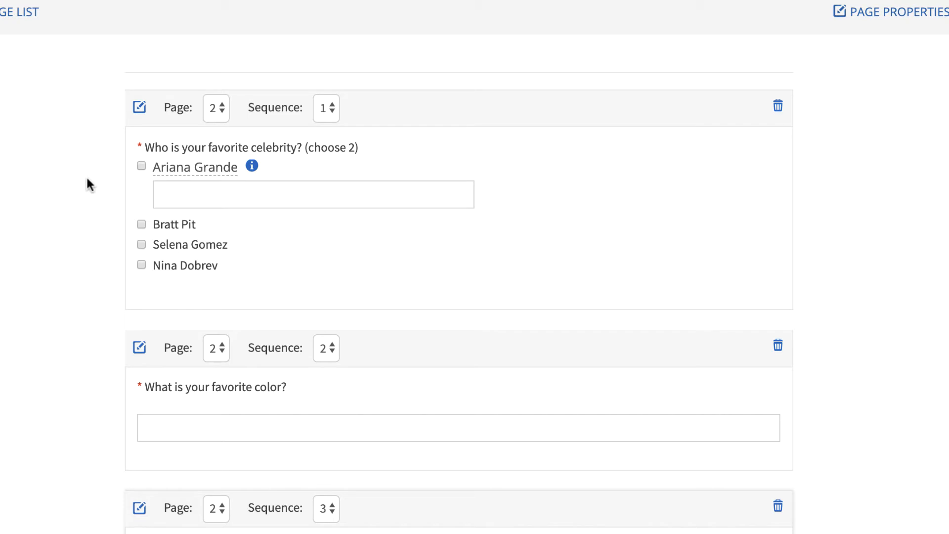
pyautogui.click(140, 111)
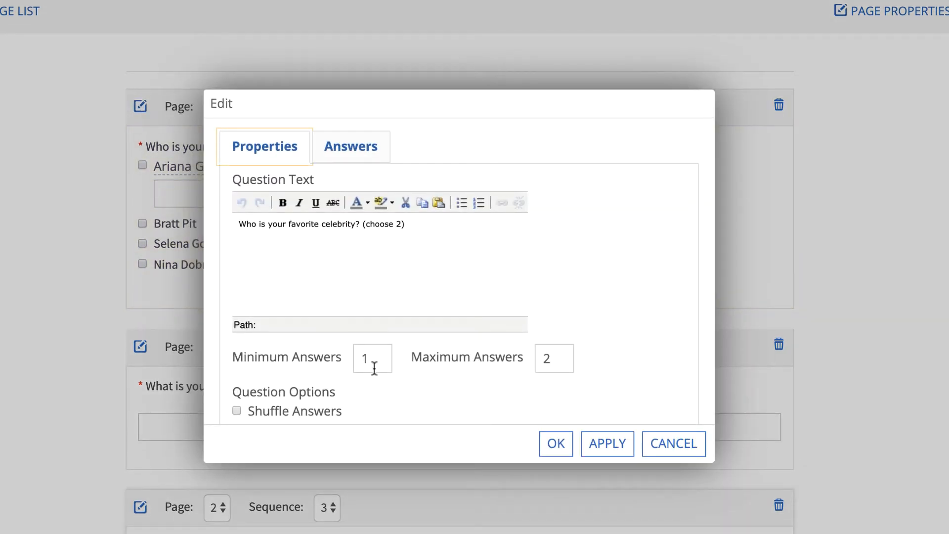
pyautogui.click(264, 416)
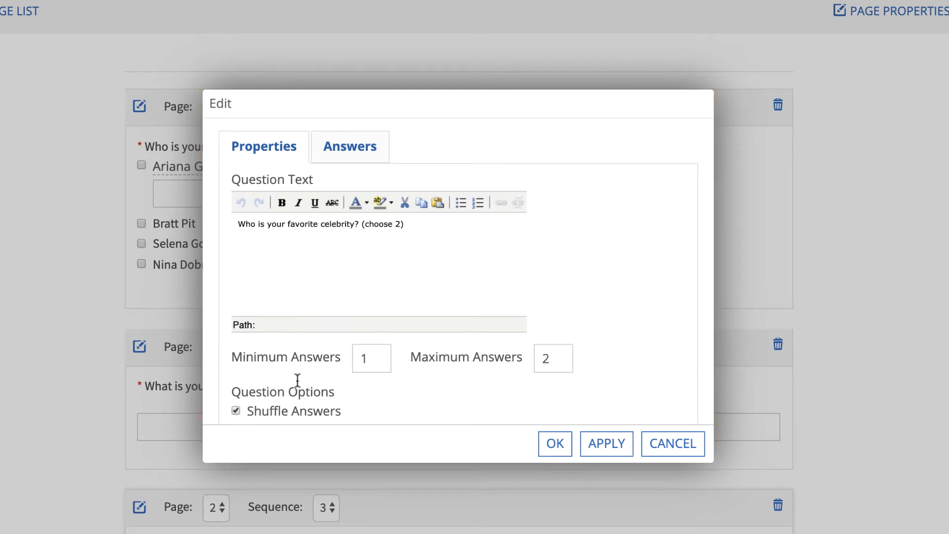
# Step: Examine the text area, tooltip and additional text options of the question's Ariana Grande answer
pyautogui.click(366, 156)
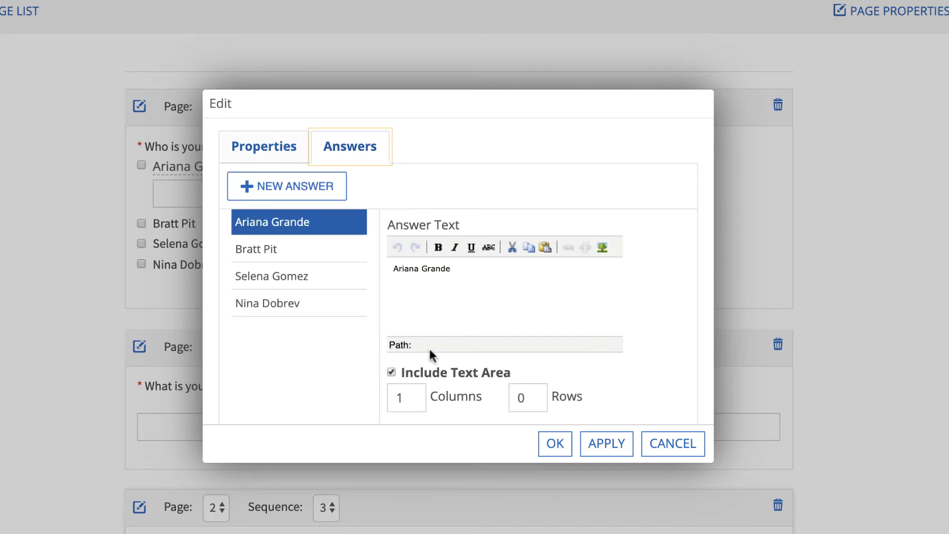
pyautogui.scroll(-3, 449, 383)
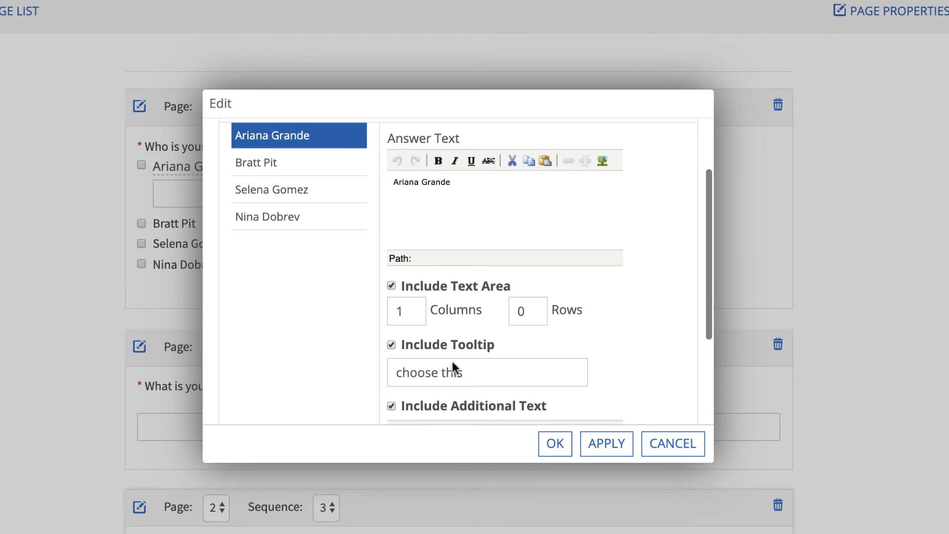
pyautogui.scroll(-3, 450, 354)
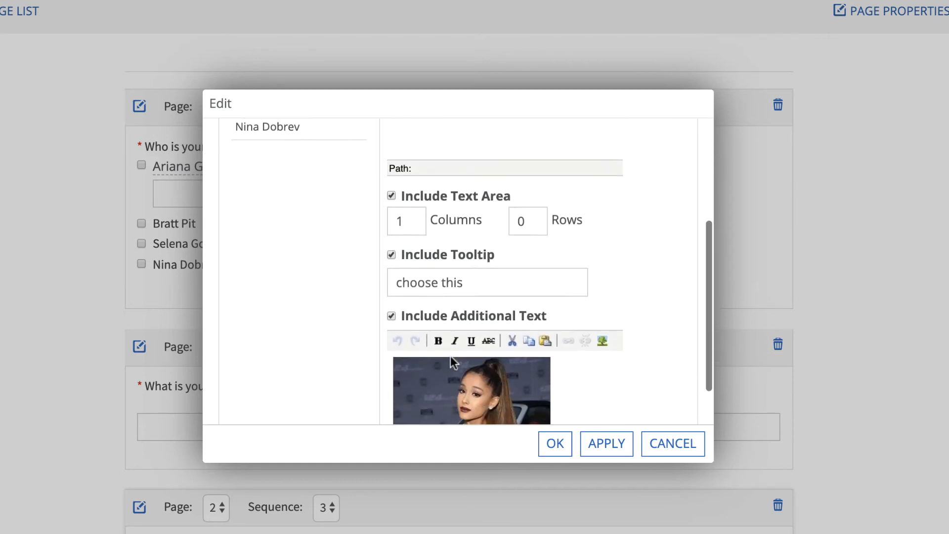
pyautogui.scroll(-2, 450, 355)
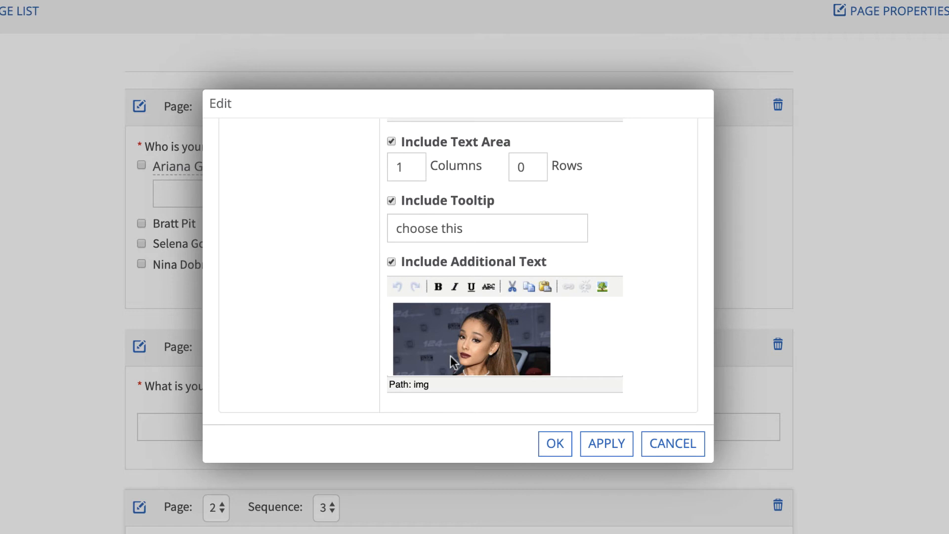
pyautogui.scroll(2, 451, 356)
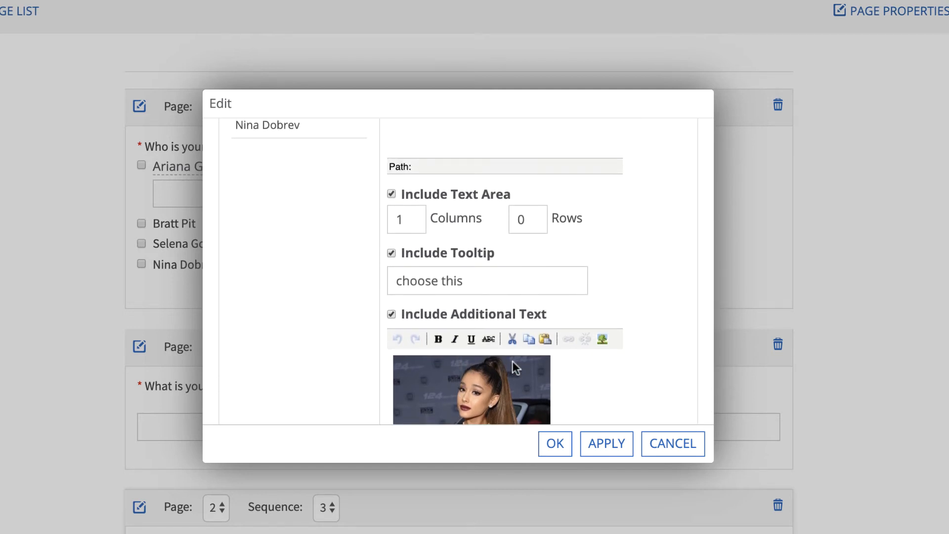
pyautogui.scroll(1, 512, 362)
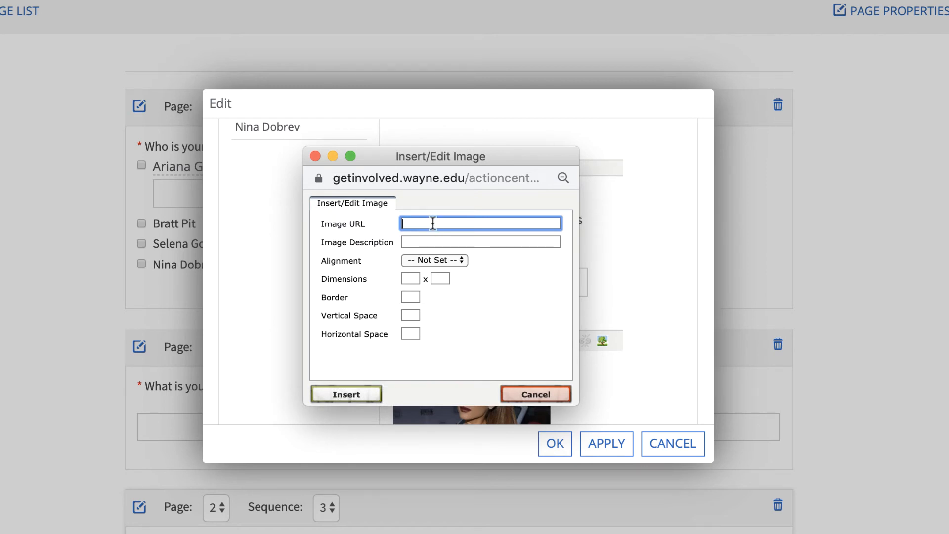
pyautogui.click(431, 241)
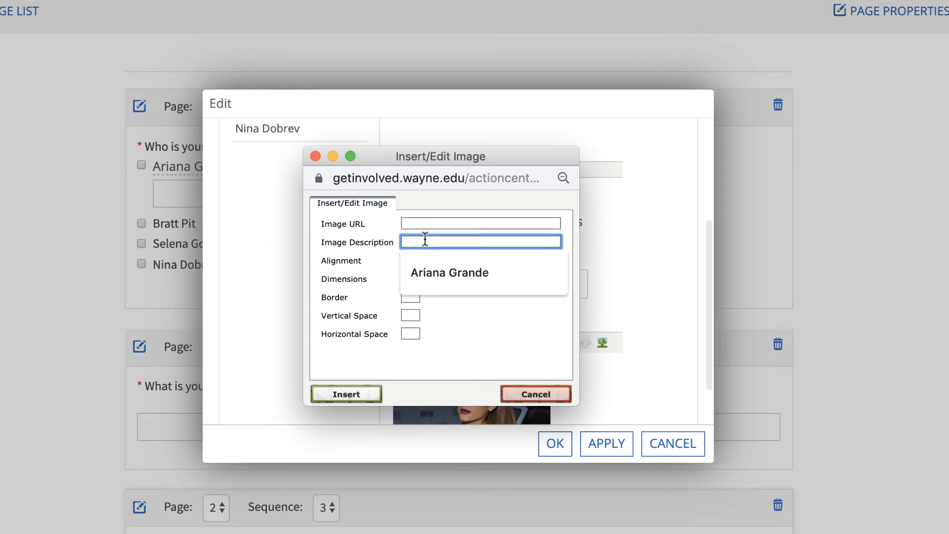
pyautogui.click(474, 334)
pyautogui.click(417, 280)
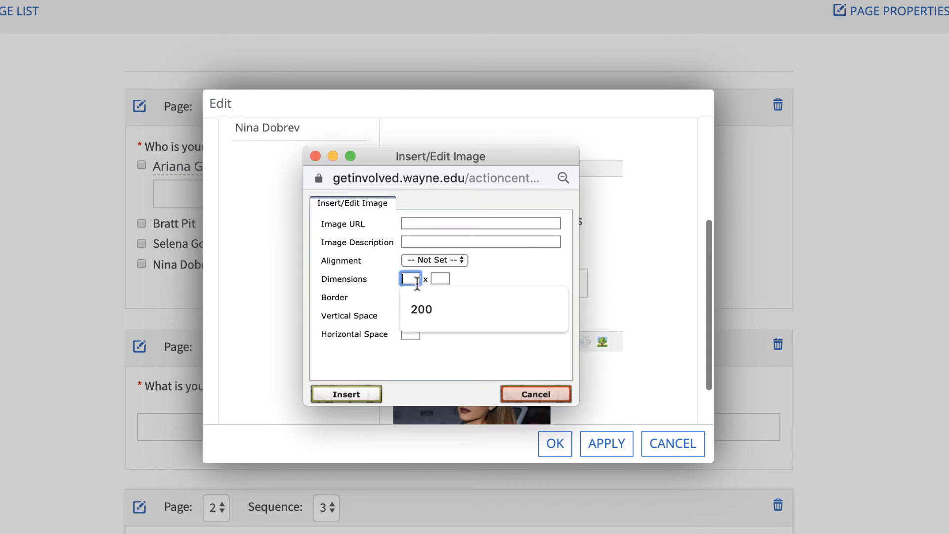
pyautogui.click(422, 309)
pyautogui.click(441, 279)
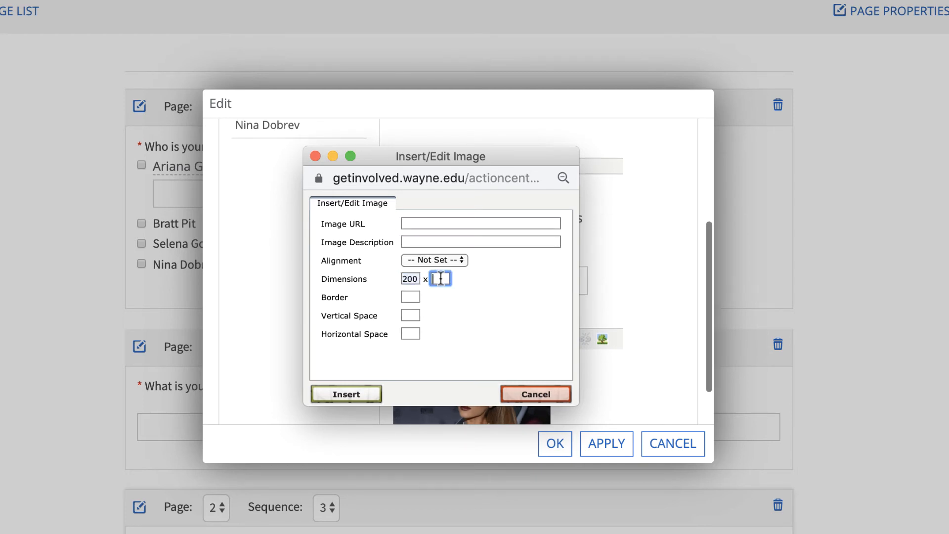
pyautogui.write('300')
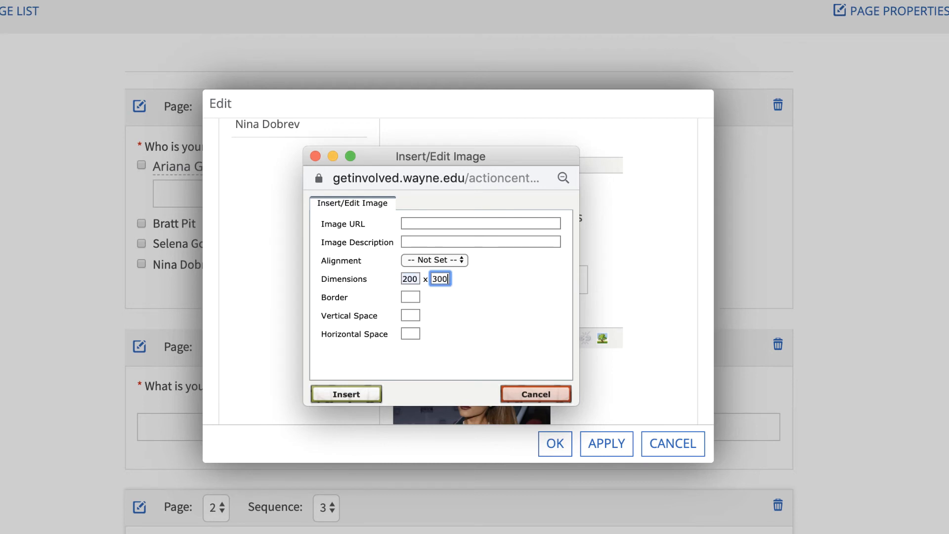
pyautogui.click(535, 394)
# Step: Save the changes to the celebrity question and add a new page after page 2
pyautogui.click(557, 447)
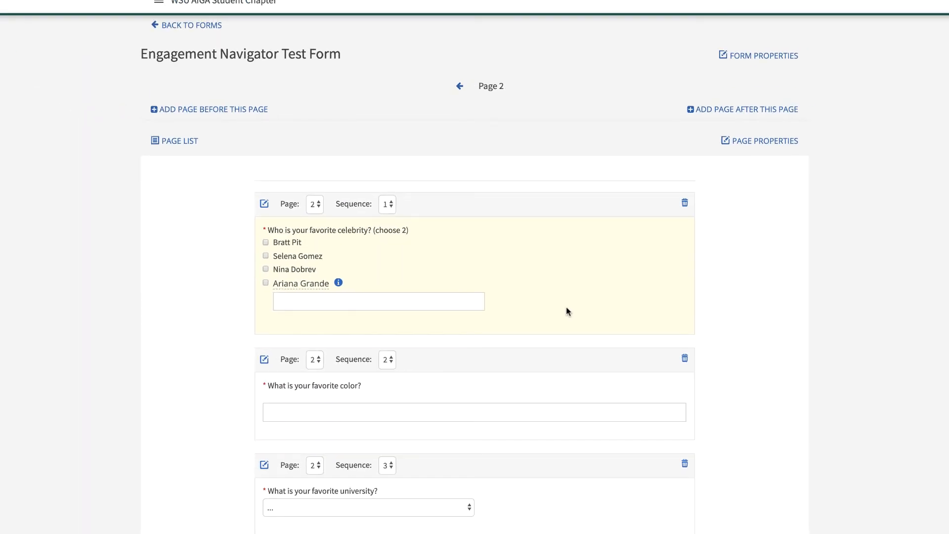
pyautogui.click(706, 113)
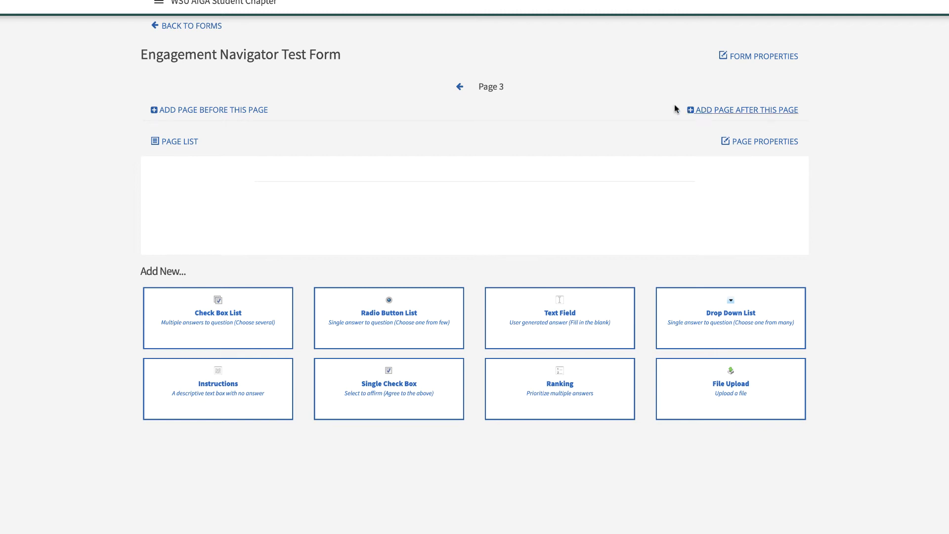
# Step: Try to add a condition to page 2 in its page properties without choosing a question or answer
pyautogui.click(180, 144)
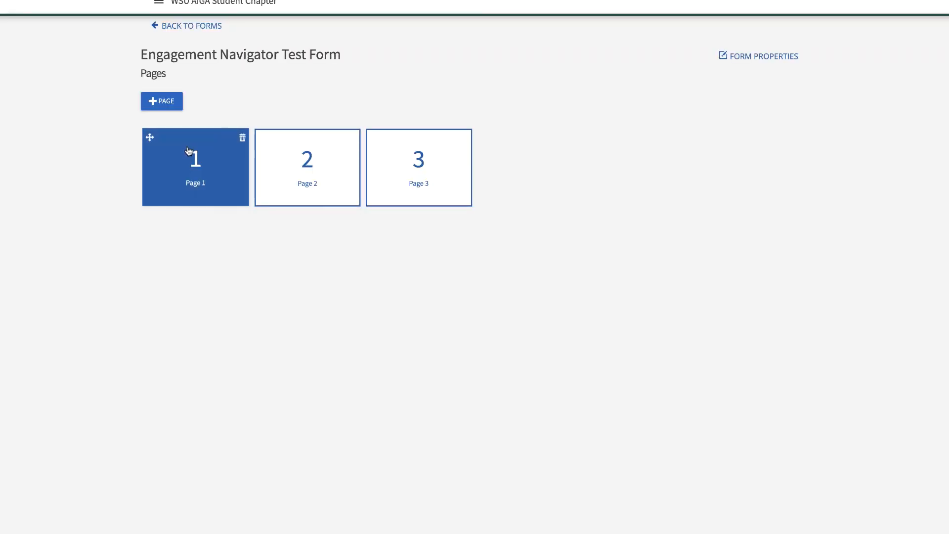
pyautogui.click(282, 165)
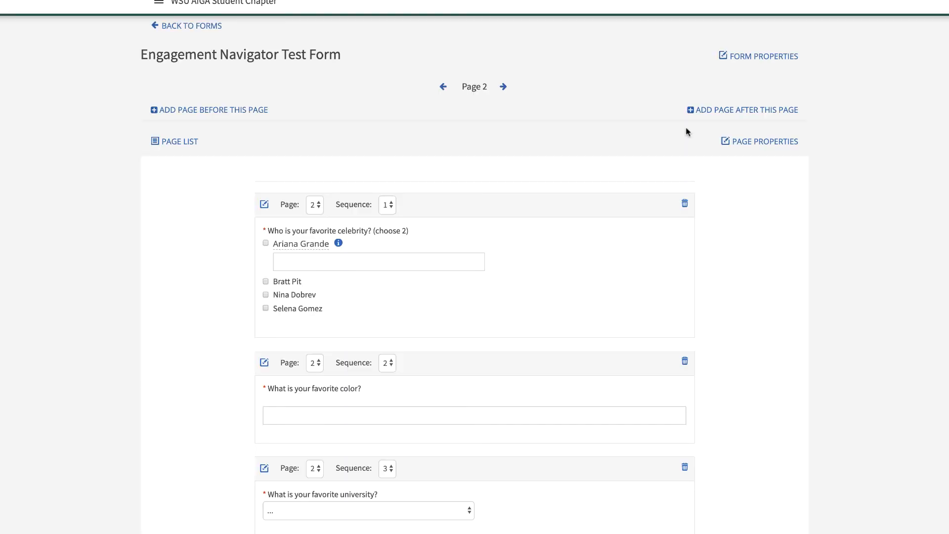
pyautogui.click(745, 144)
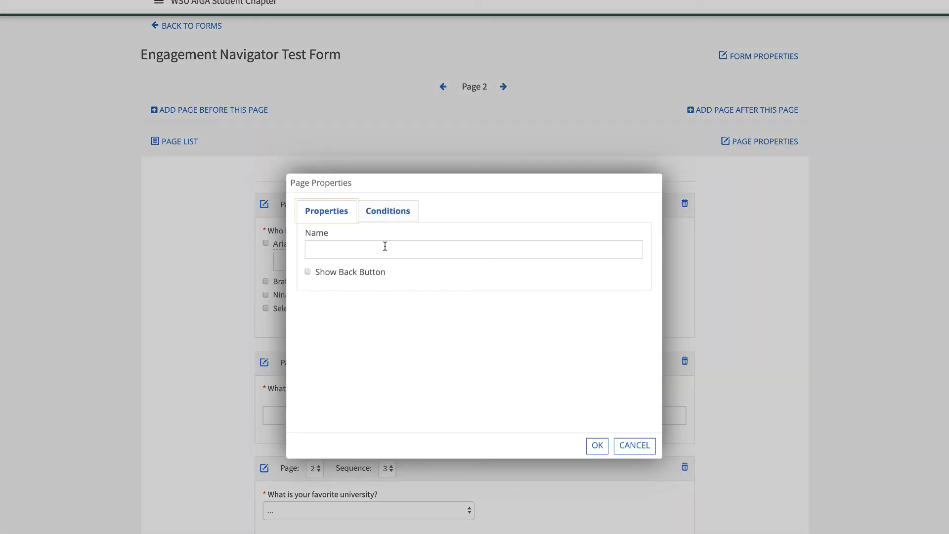
pyautogui.click(392, 219)
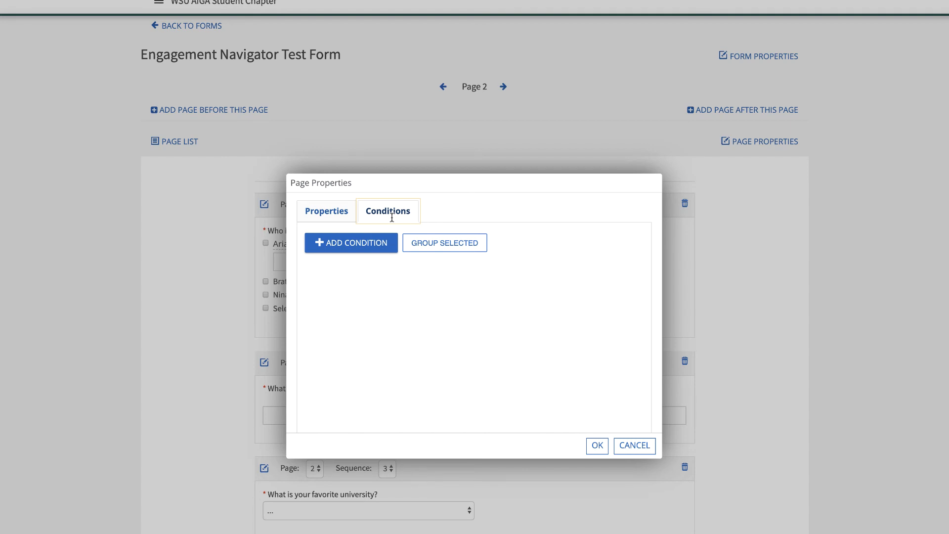
pyautogui.click(377, 242)
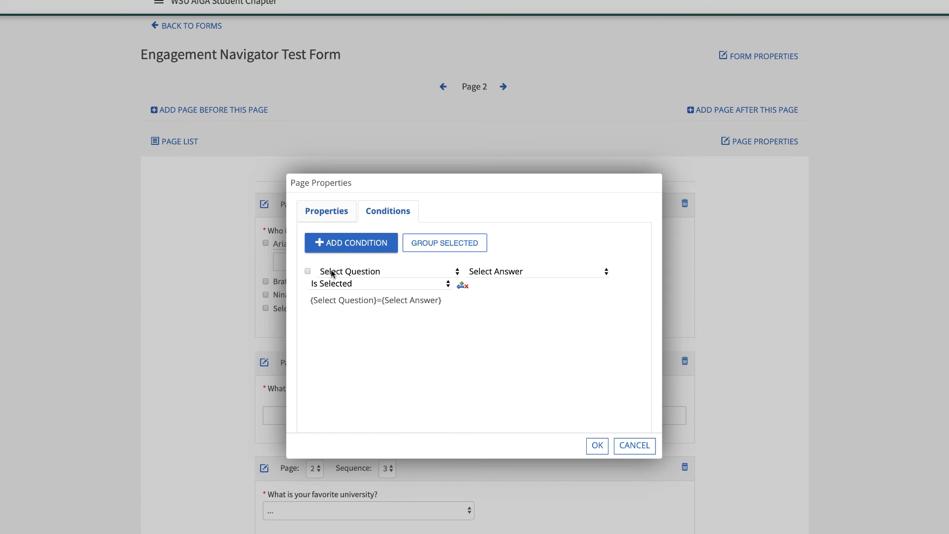
pyautogui.click(598, 447)
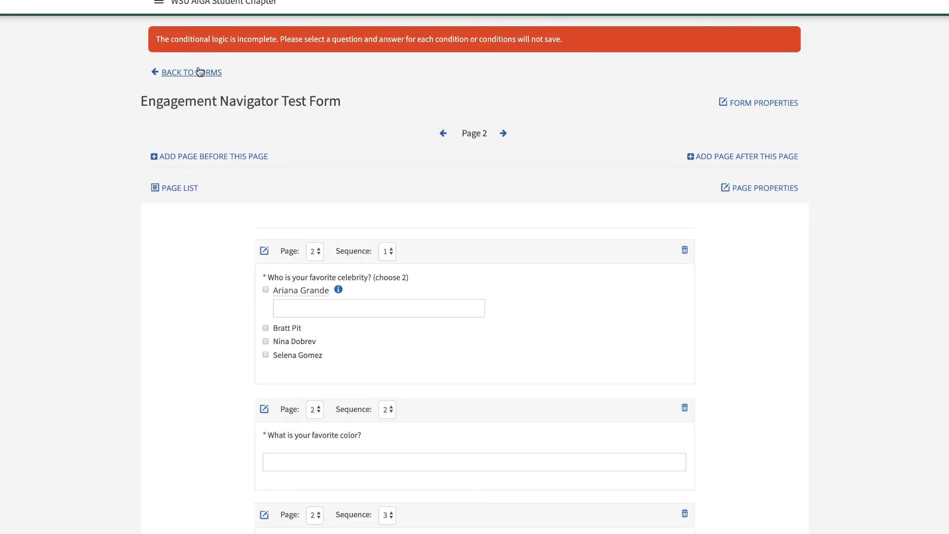
# Step: Leave the form builder and return to the organization's forms list
pyautogui.click(199, 72)
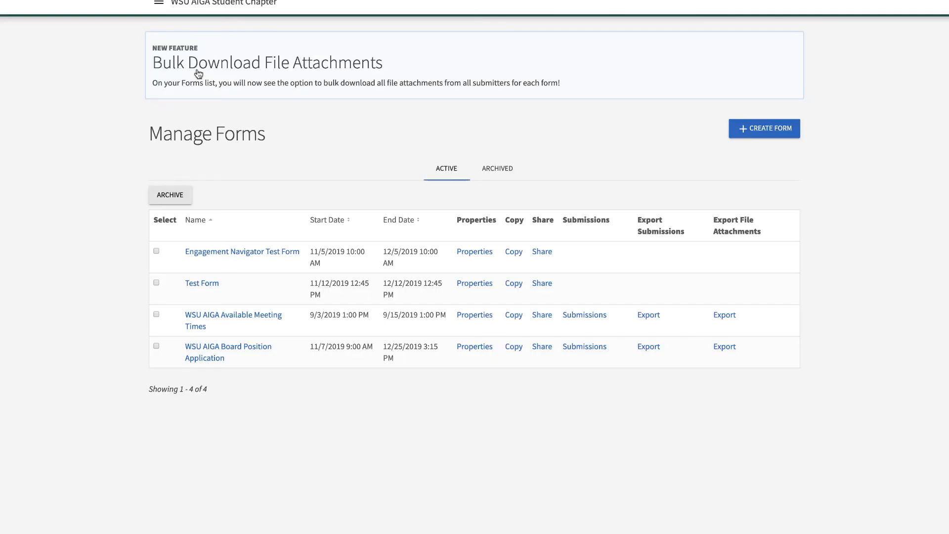